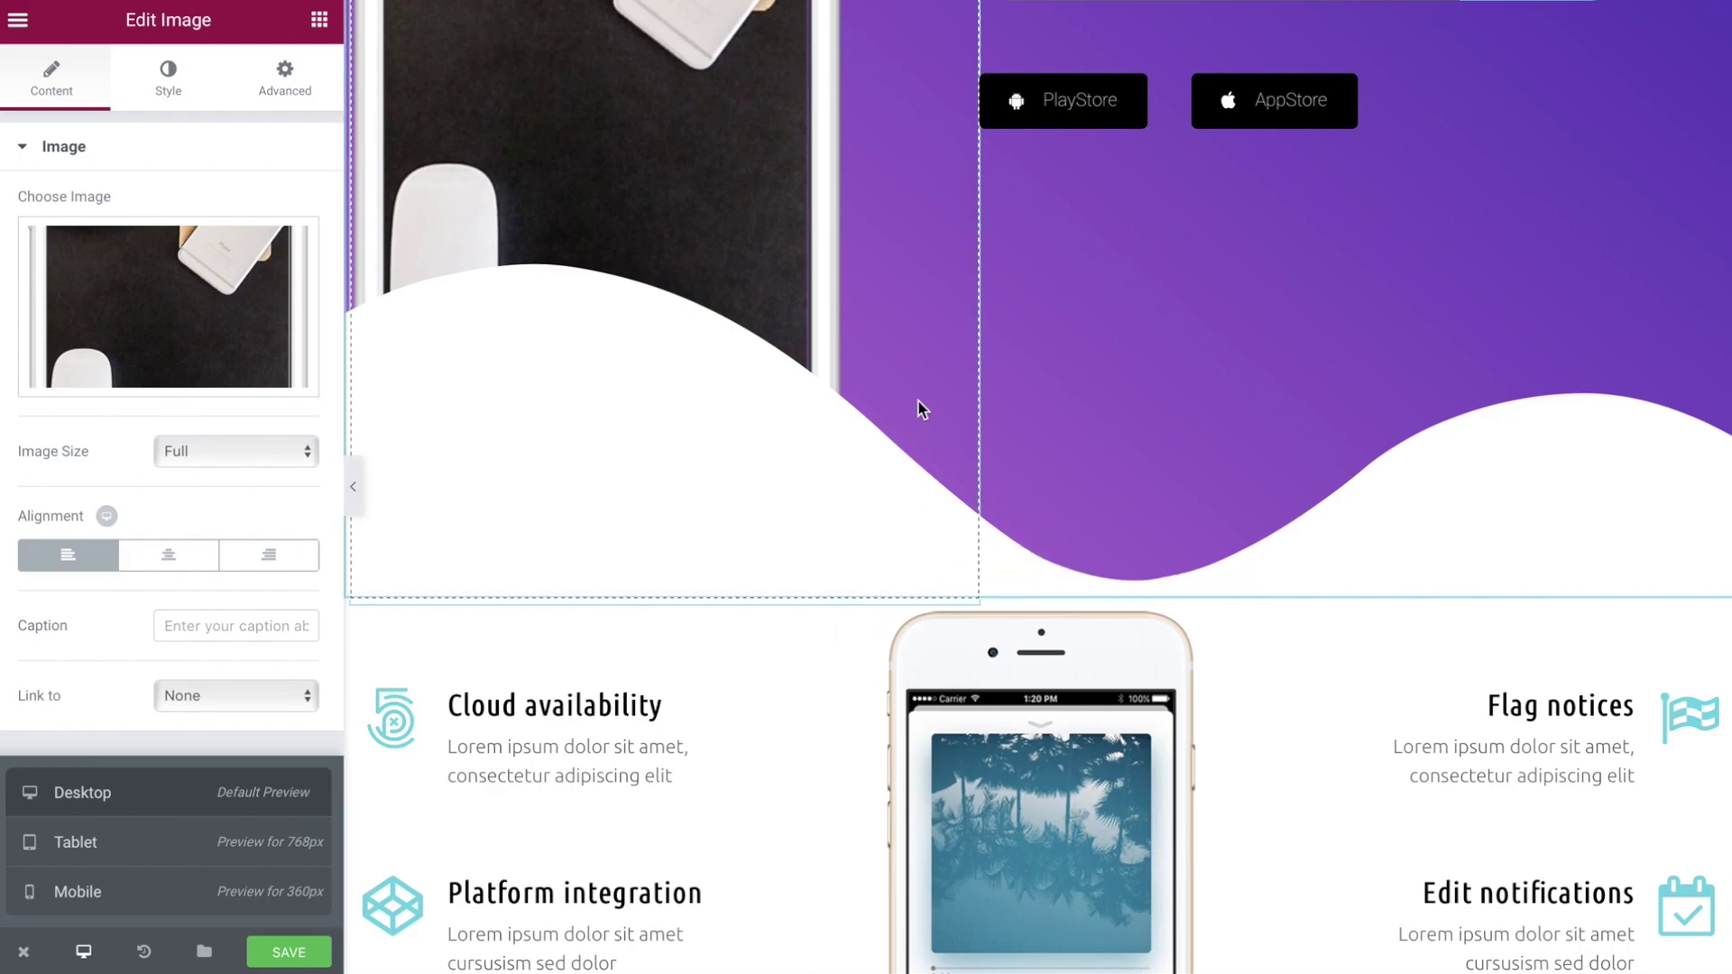
scroll(918, 401, "up", 4)
scroll(918, 402, "up", 1)
scroll(919, 401, "up", 1)
scroll(918, 405, "up", 1)
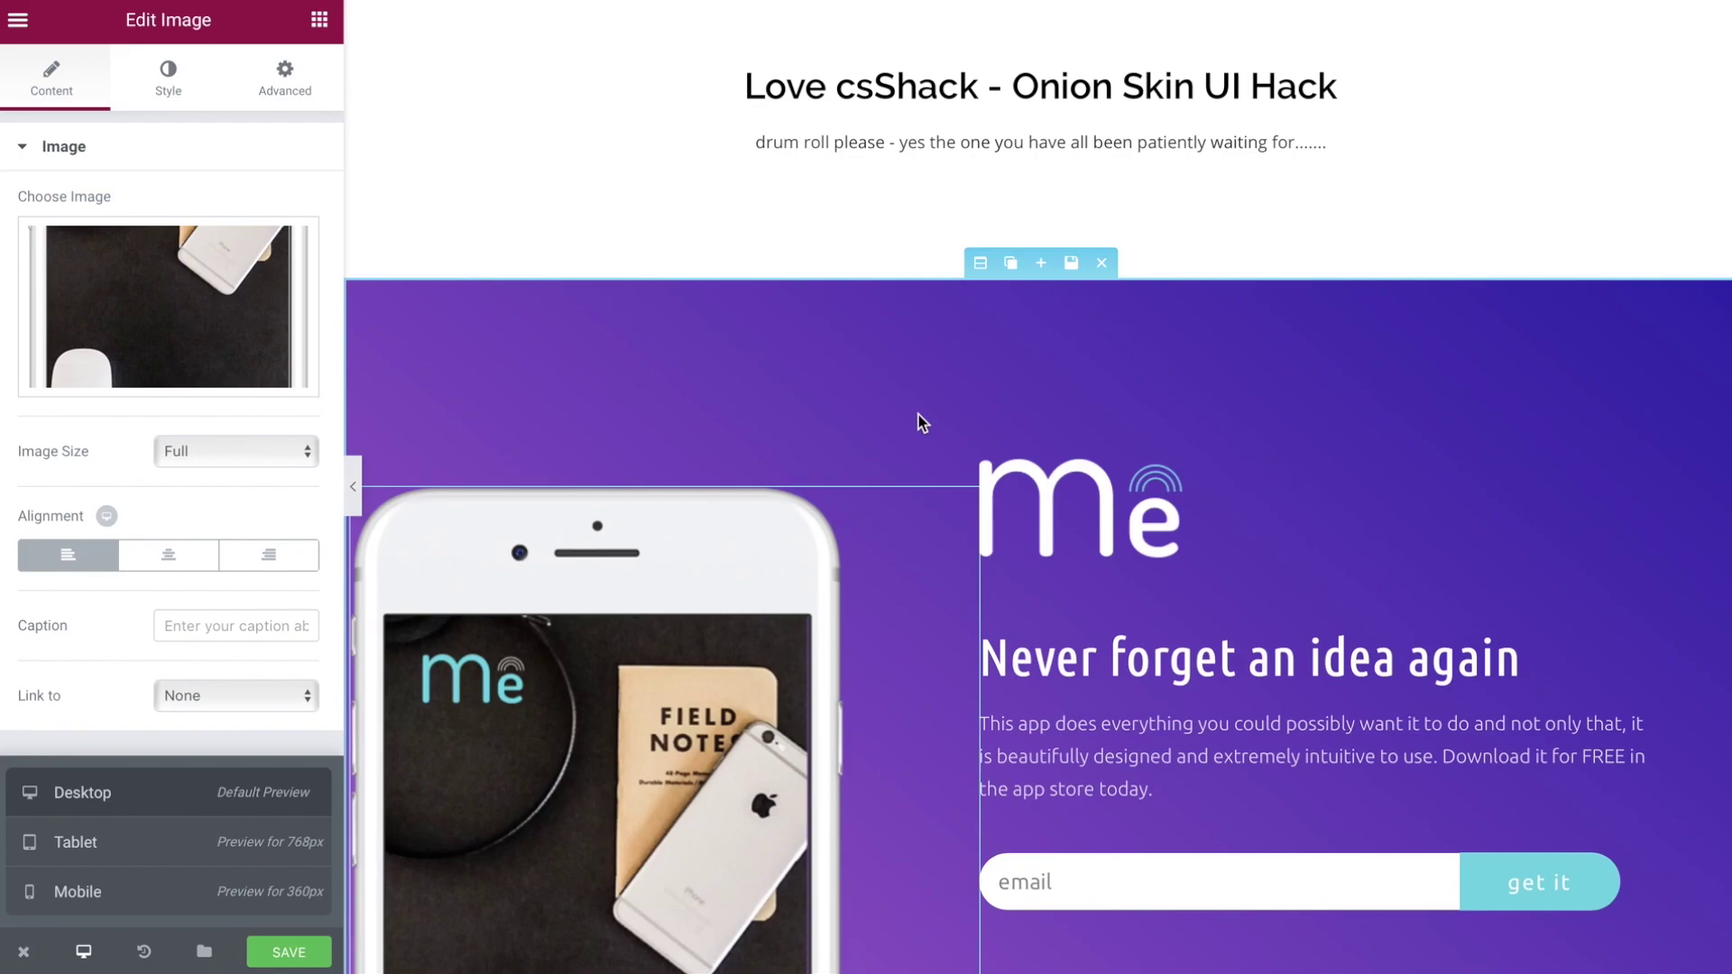
scroll(918, 414, "down", 3)
scroll(918, 415, "down", 5)
scroll(917, 414, "down", 5)
scroll(1104, 620, "down", 1)
Step: Insert the saved 'onion skin hack' template from My Templates at the bottom of the page
left_click(1198, 794)
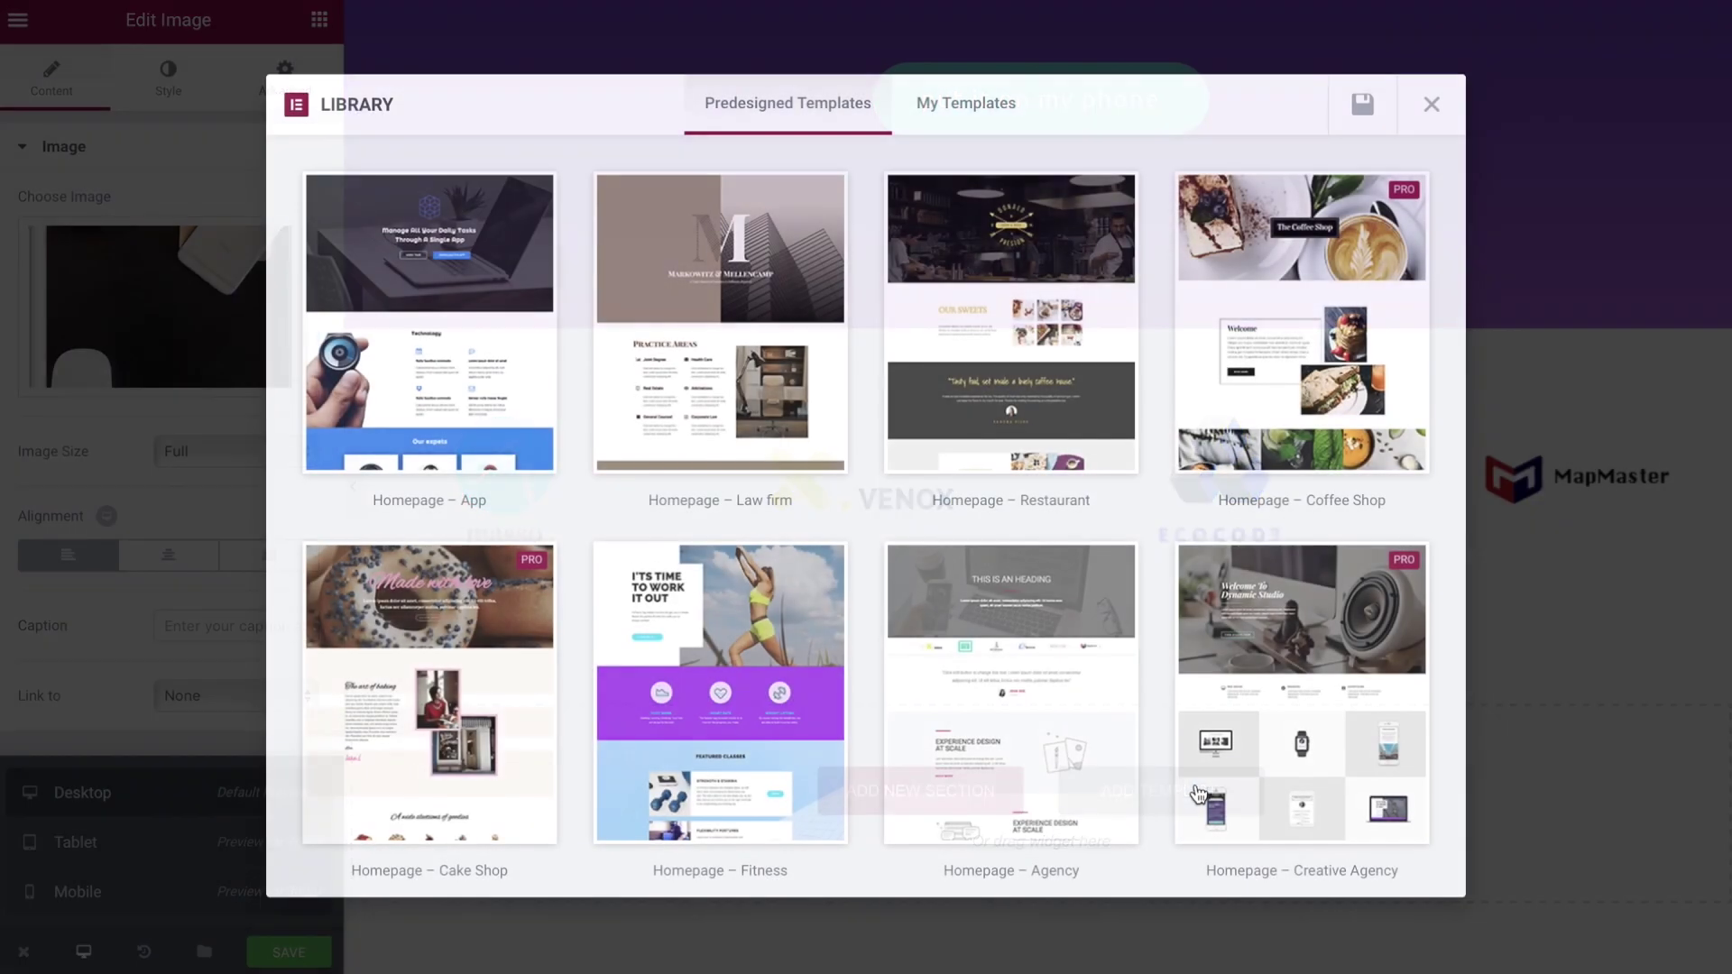
left_click(992, 116)
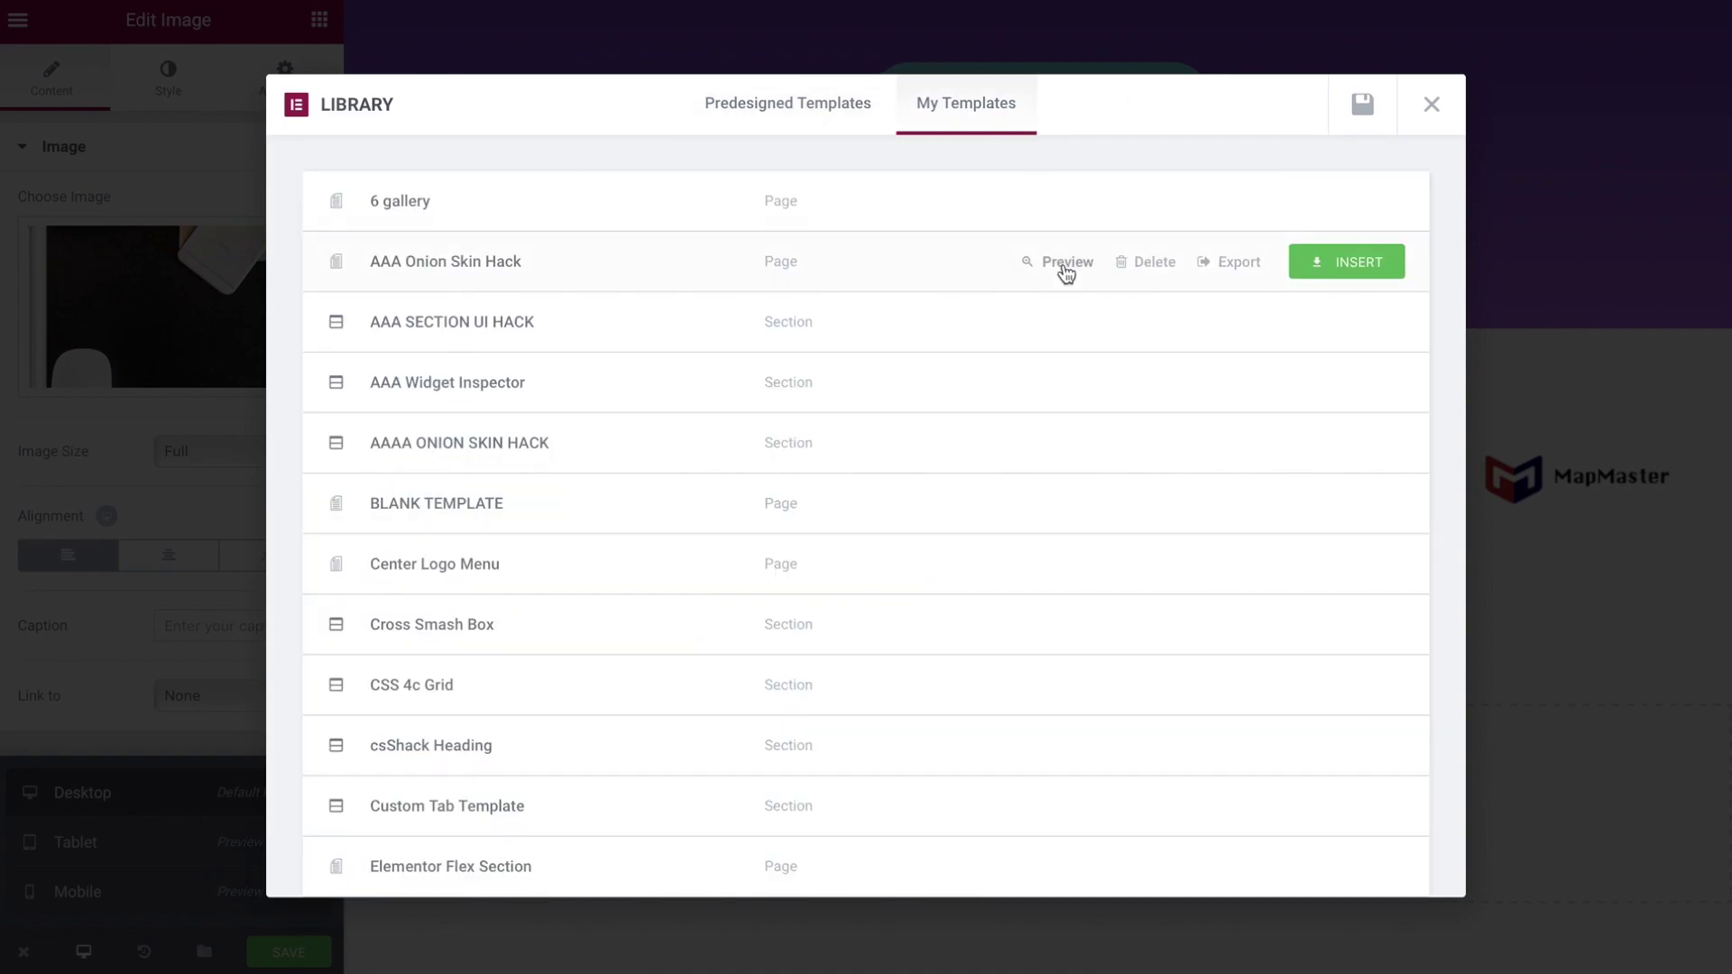
left_click(1319, 447)
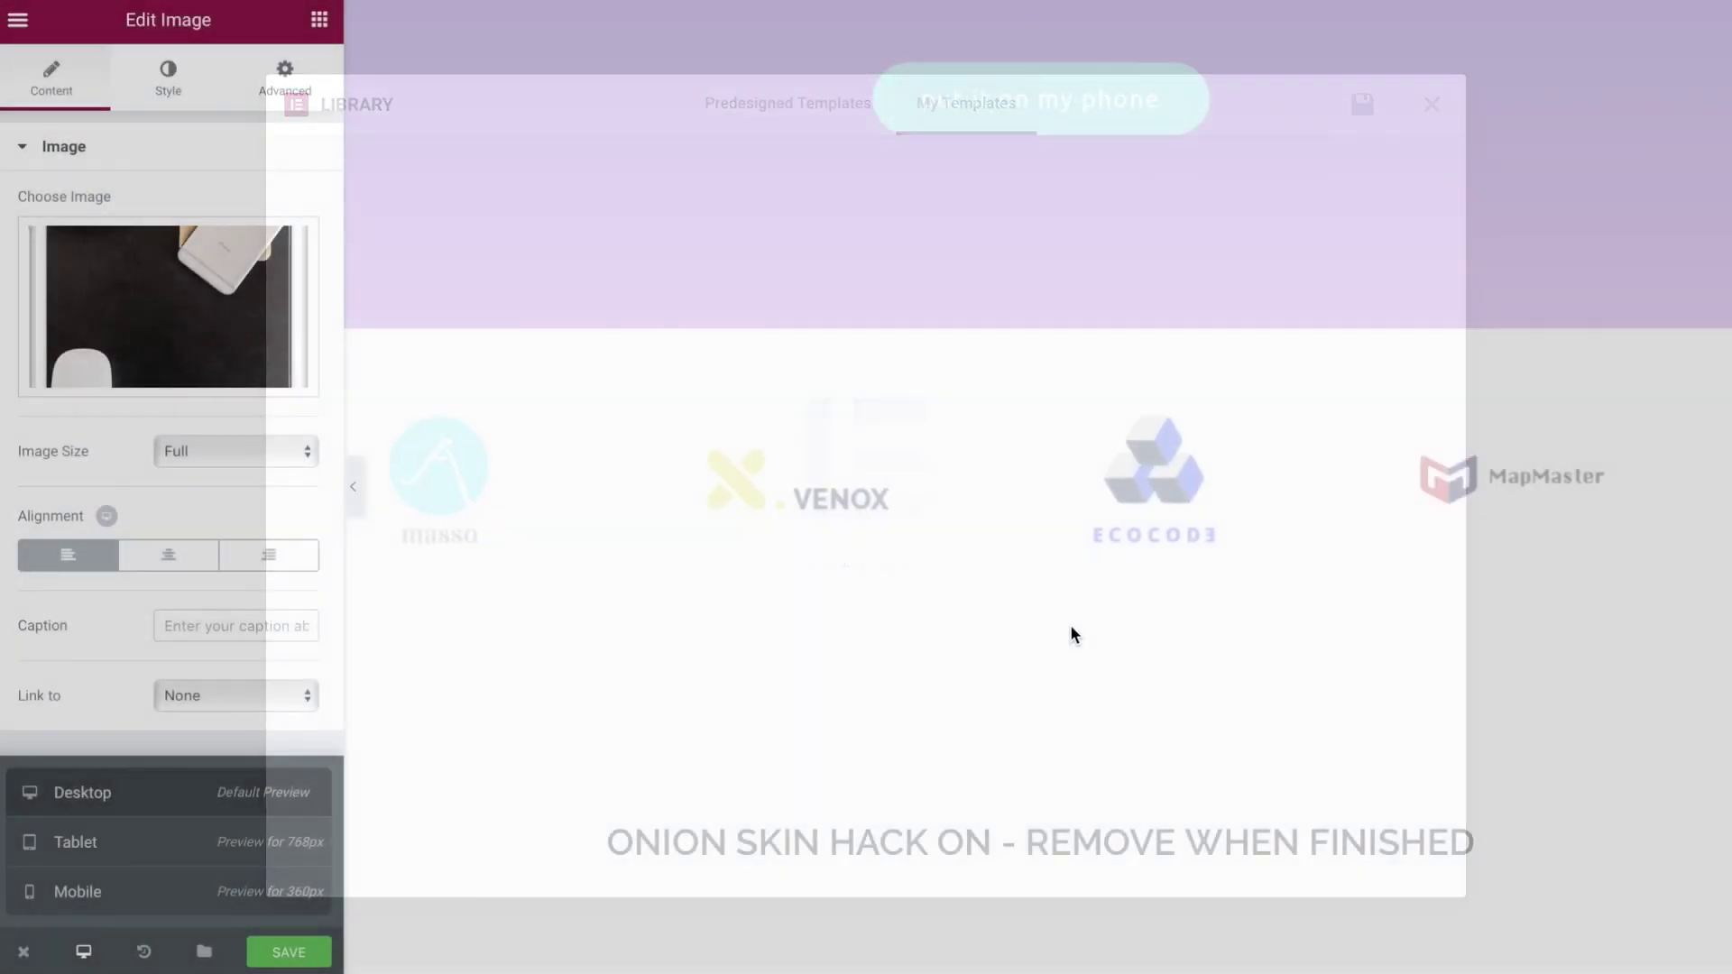
scroll(880, 608, "up", 2)
scroll(929, 260, "up", 8)
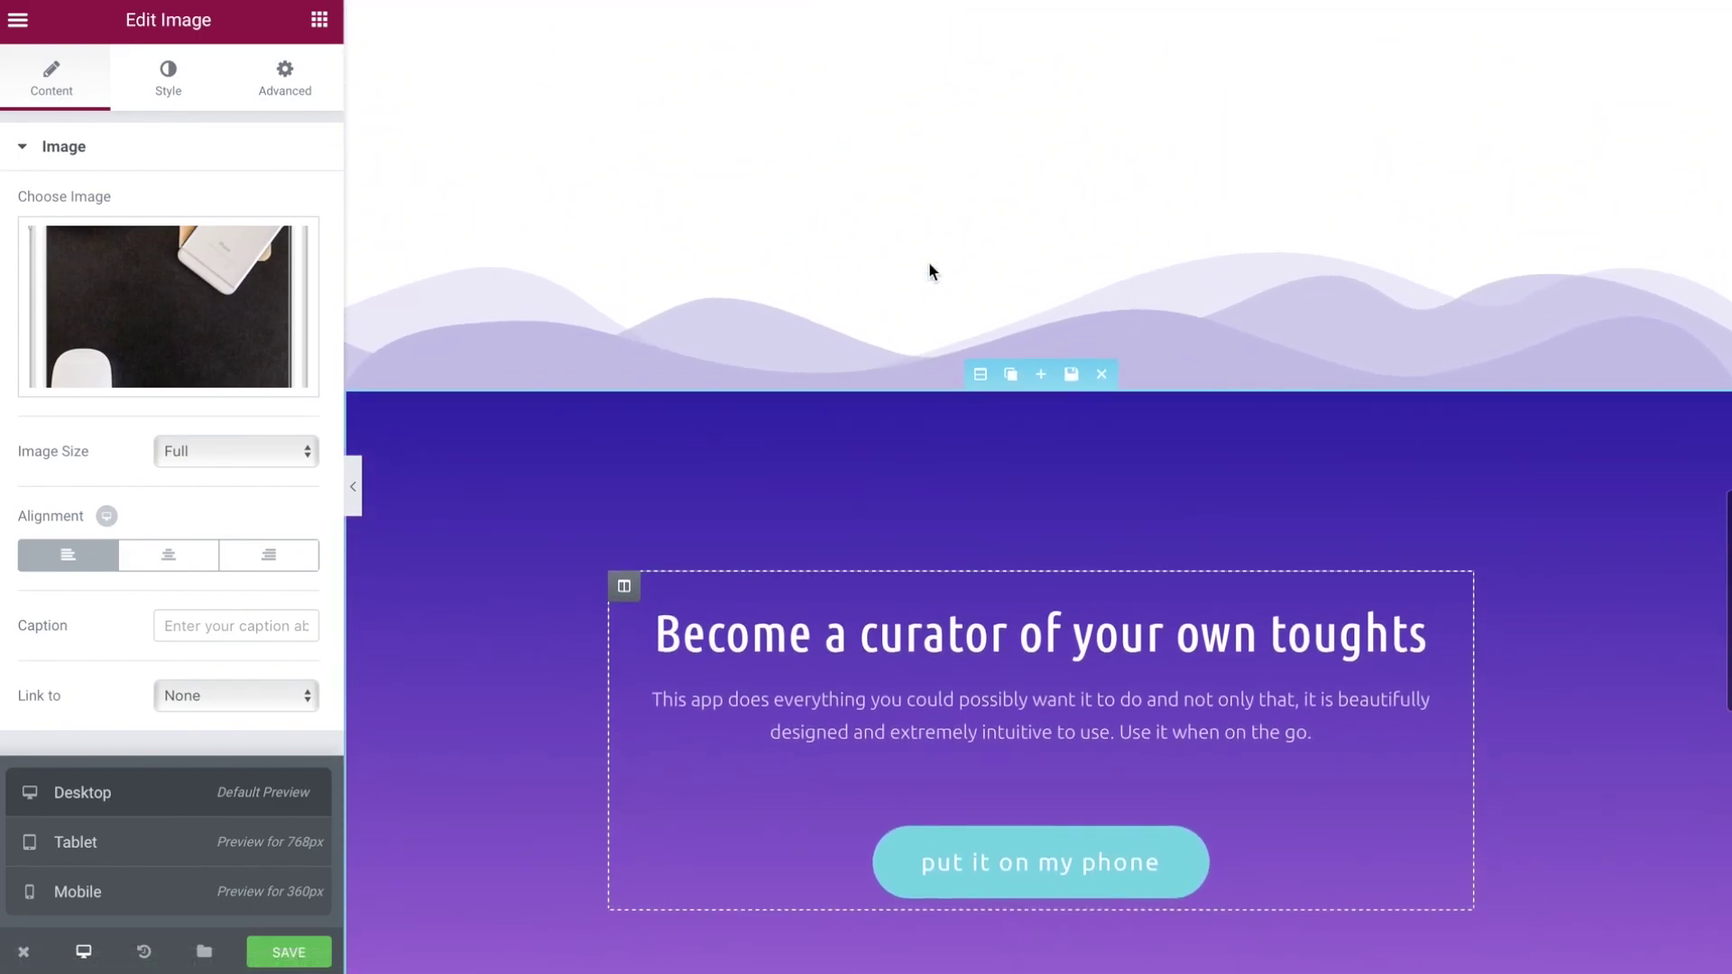
scroll(928, 262, "up", 2)
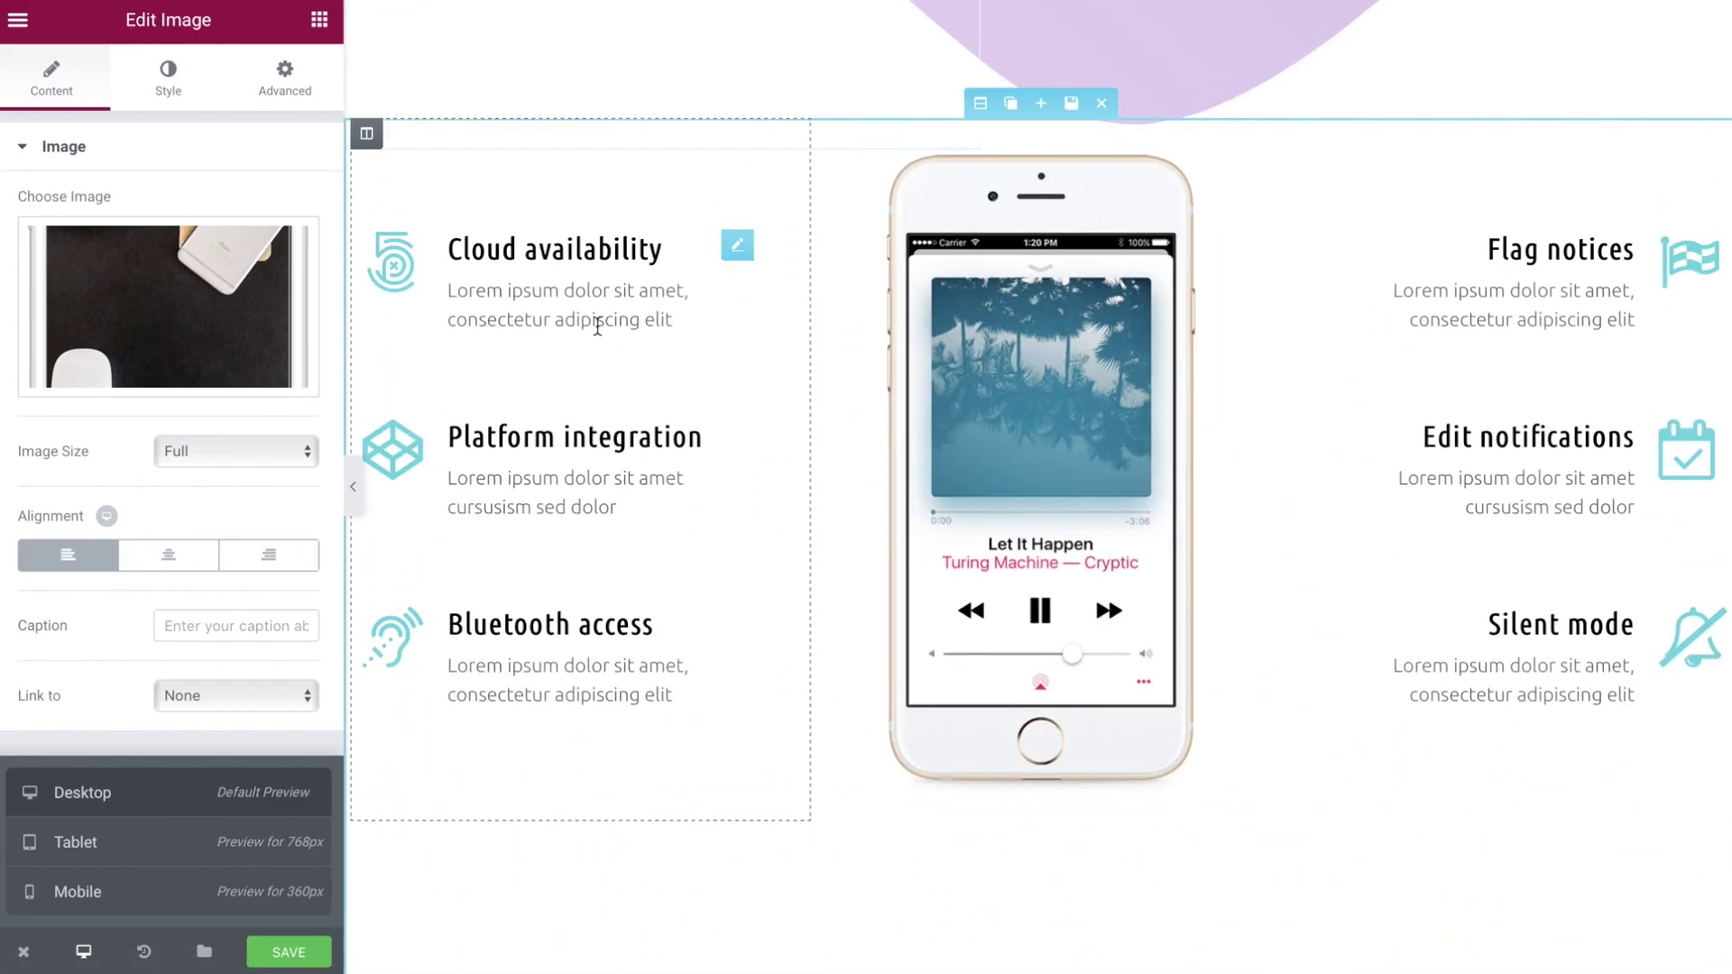
scroll(837, 632, "up", 1)
scroll(832, 638, "up", 1)
scroll(833, 638, "up", 1)
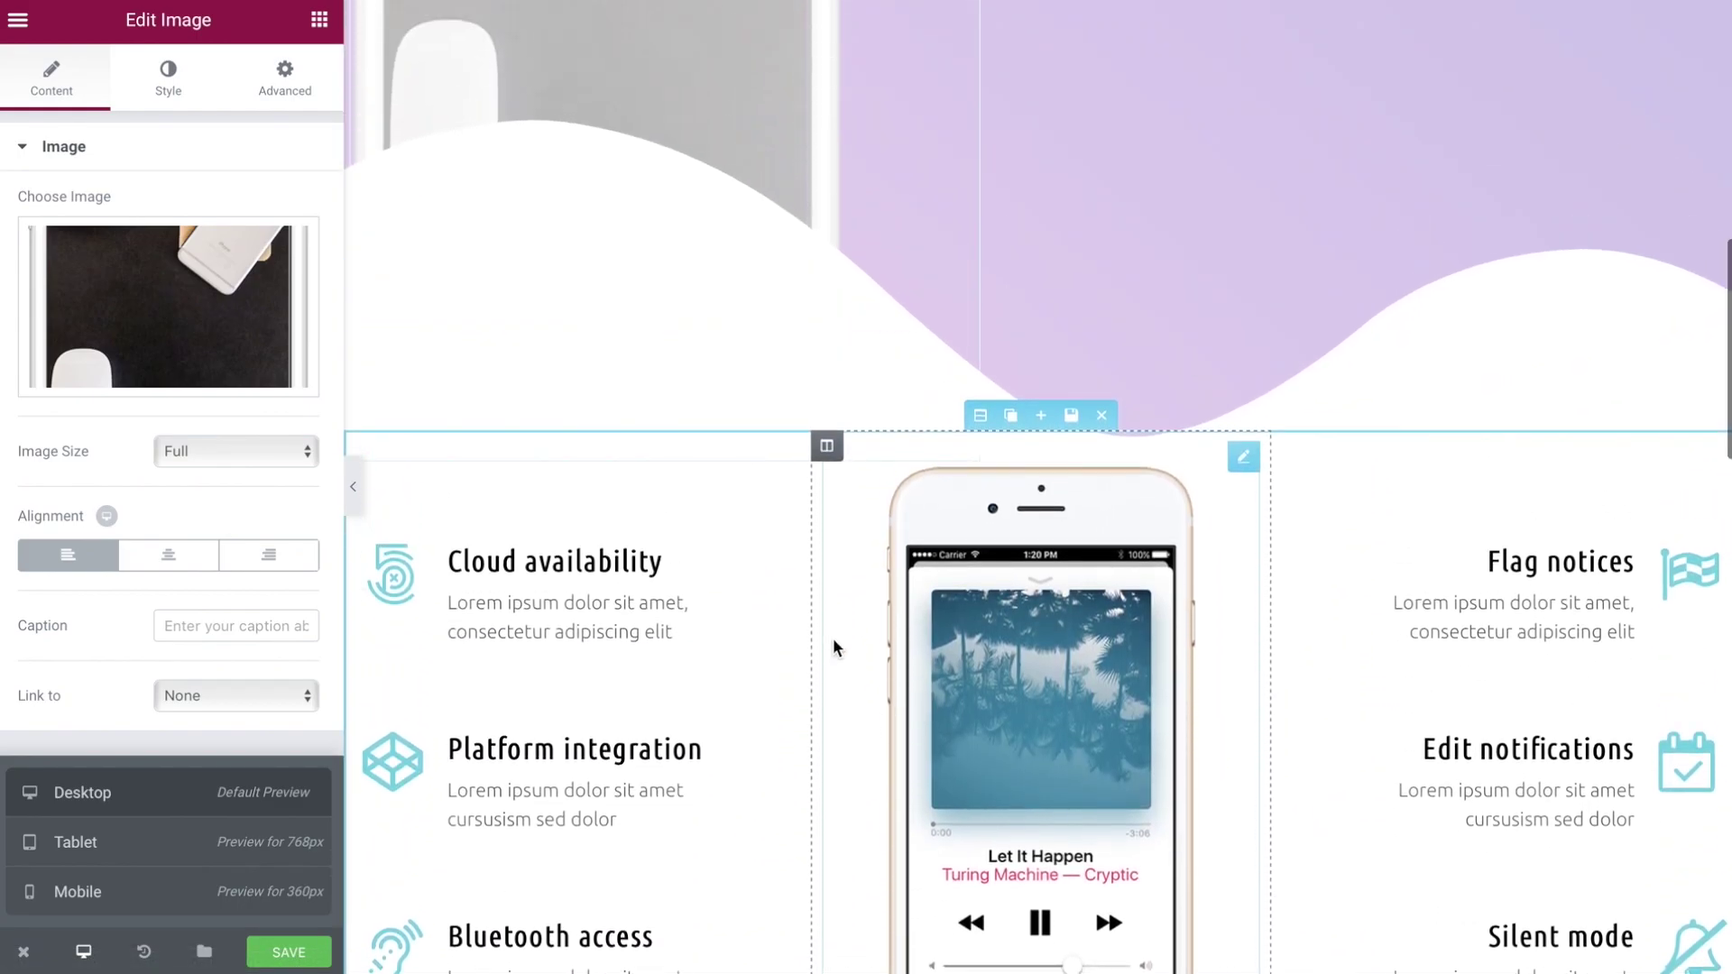
scroll(833, 637, "up", 2)
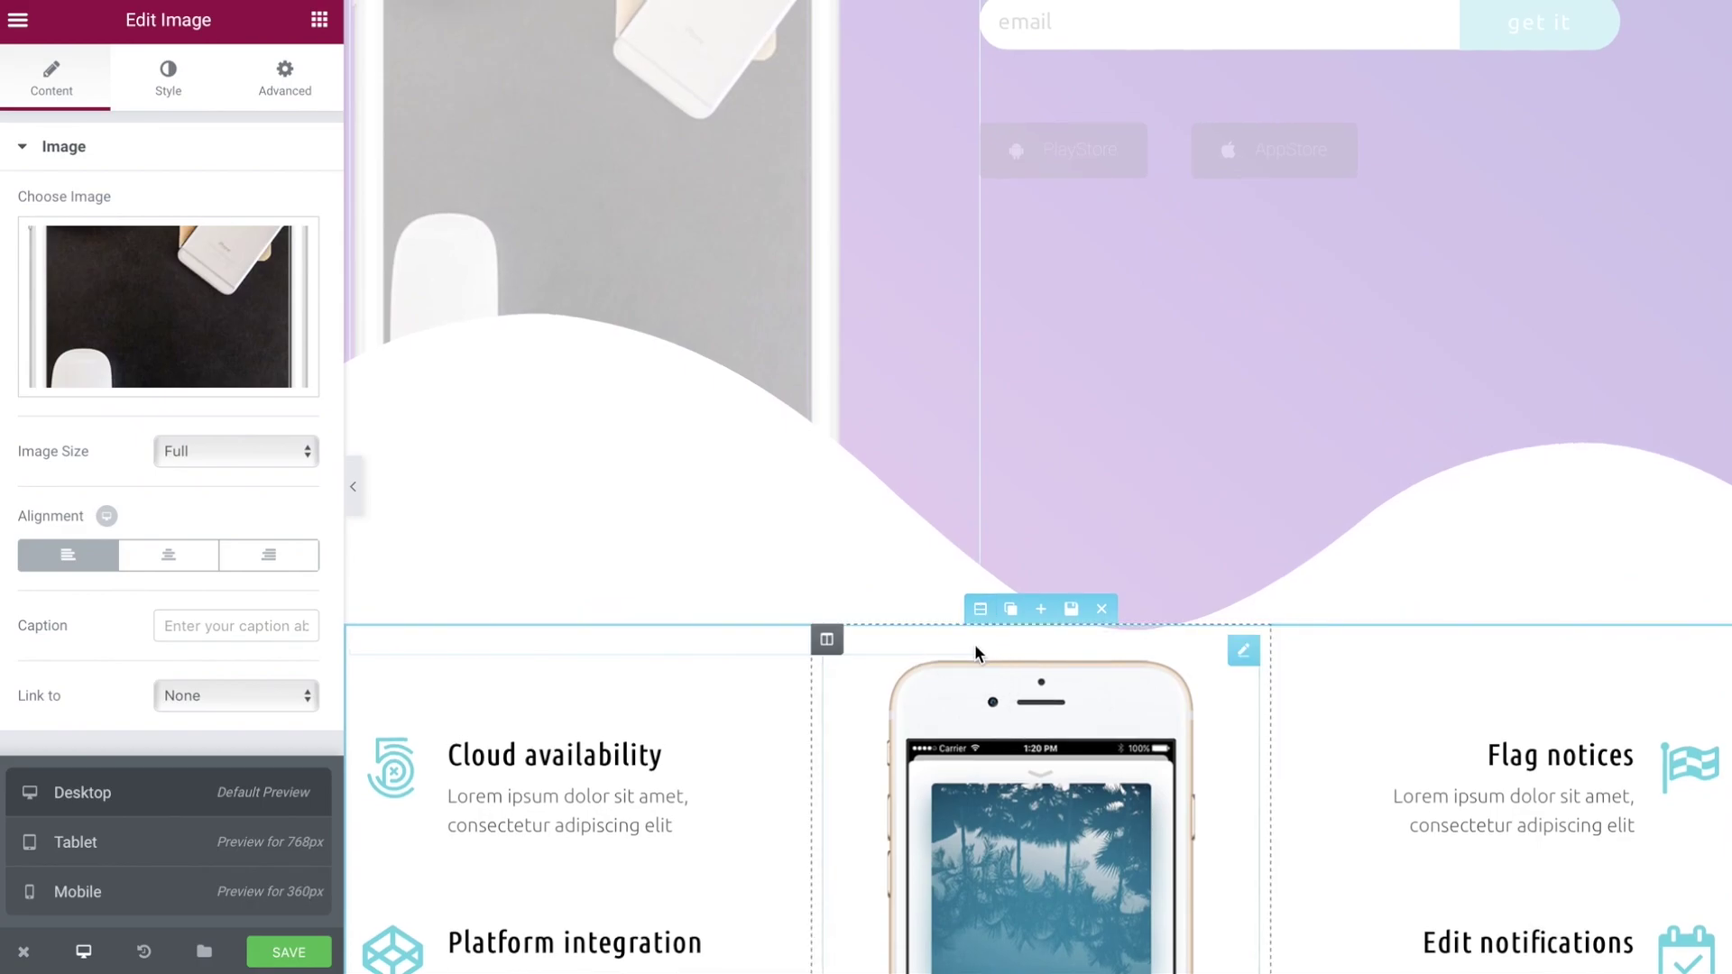
Step: Preview the fade on non-hovered sections with the editing panel collapsed, then reopen the panel
left_click_drag(979, 612, 928, 333)
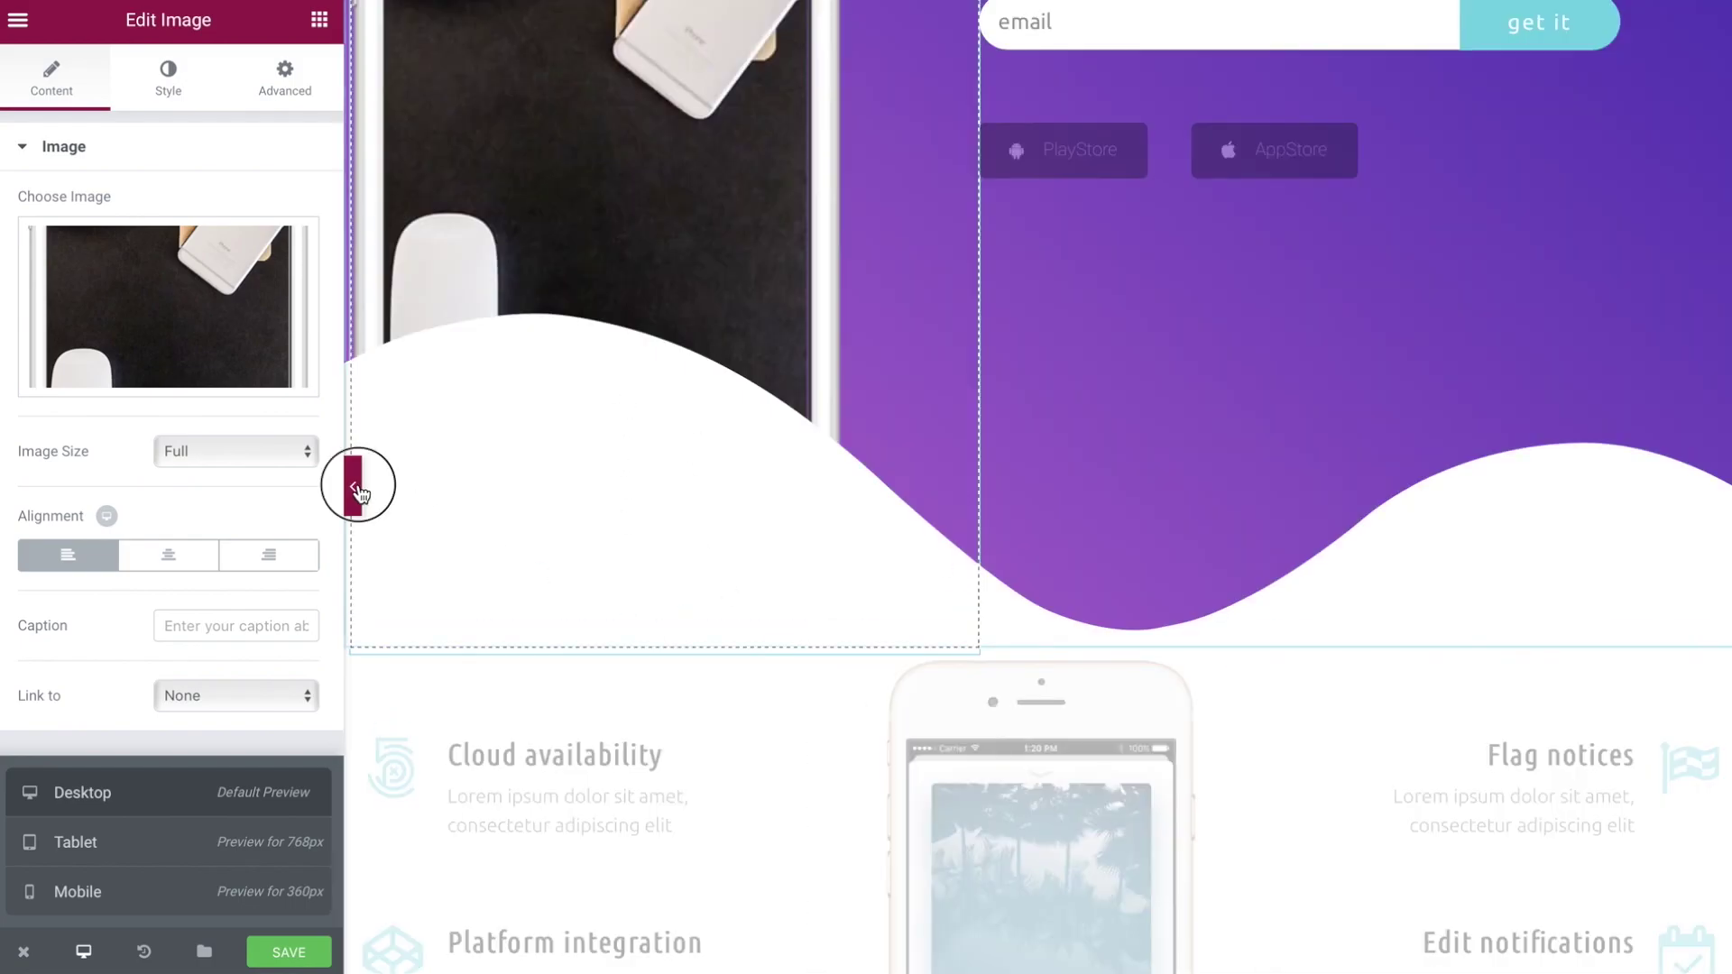
left_click(352, 486)
left_click(19, 486)
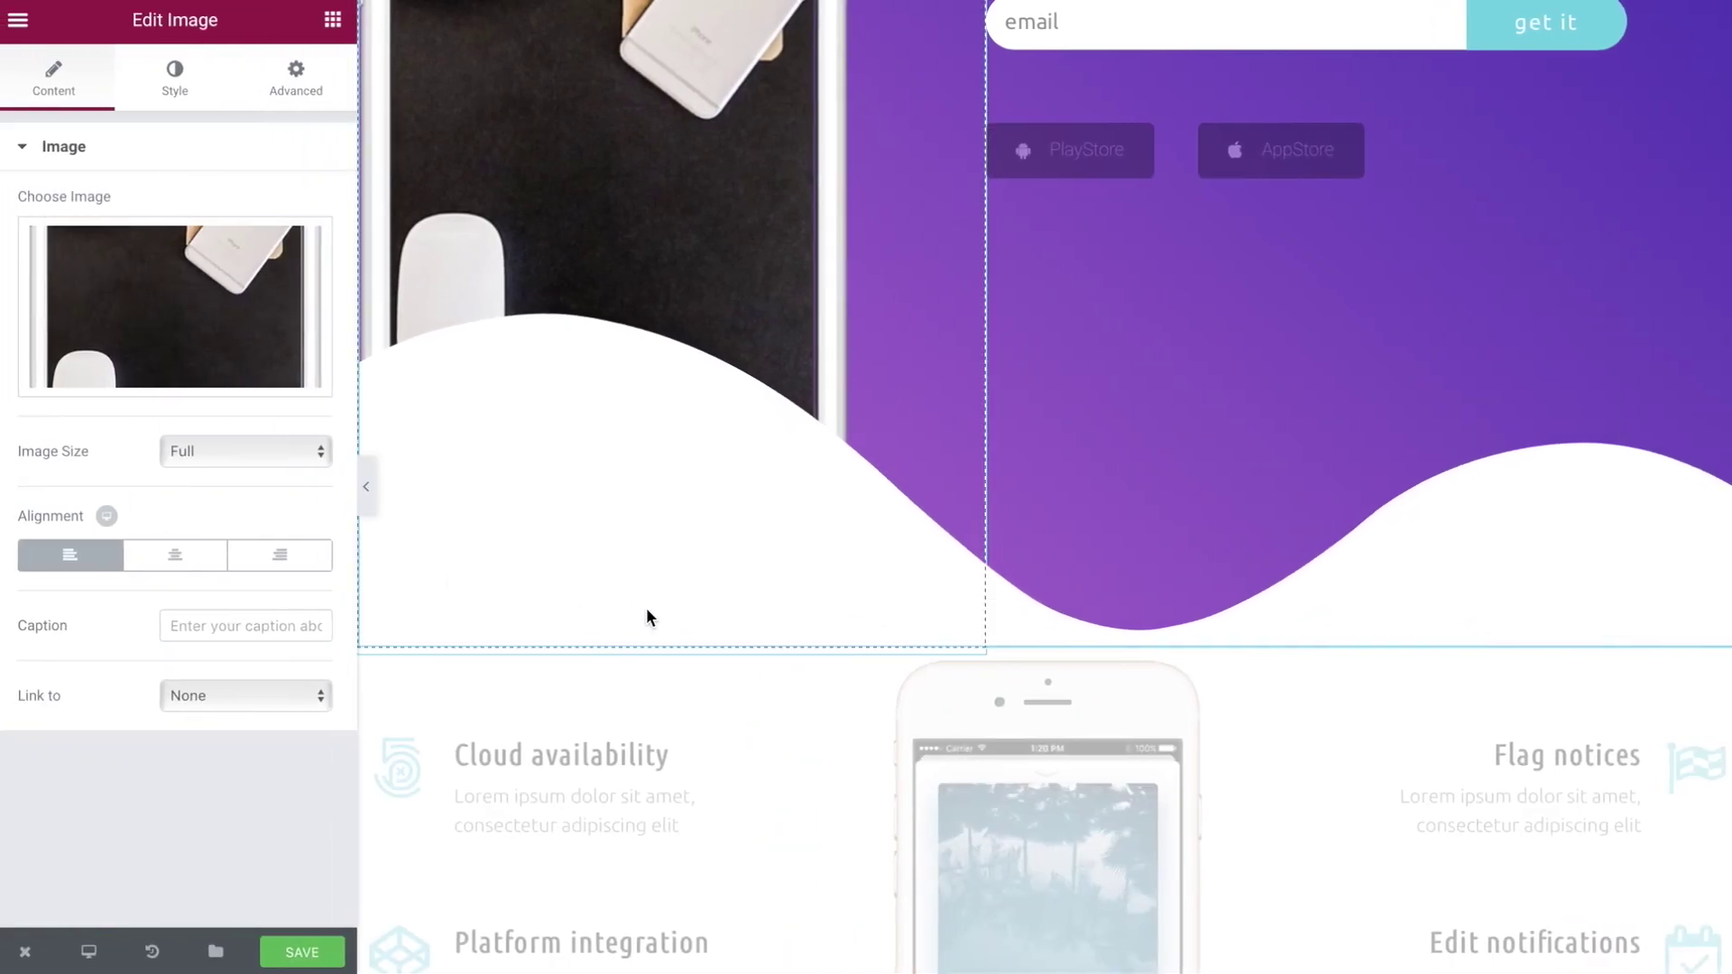
scroll(767, 630, "down", 5)
scroll(767, 638, "down", 5)
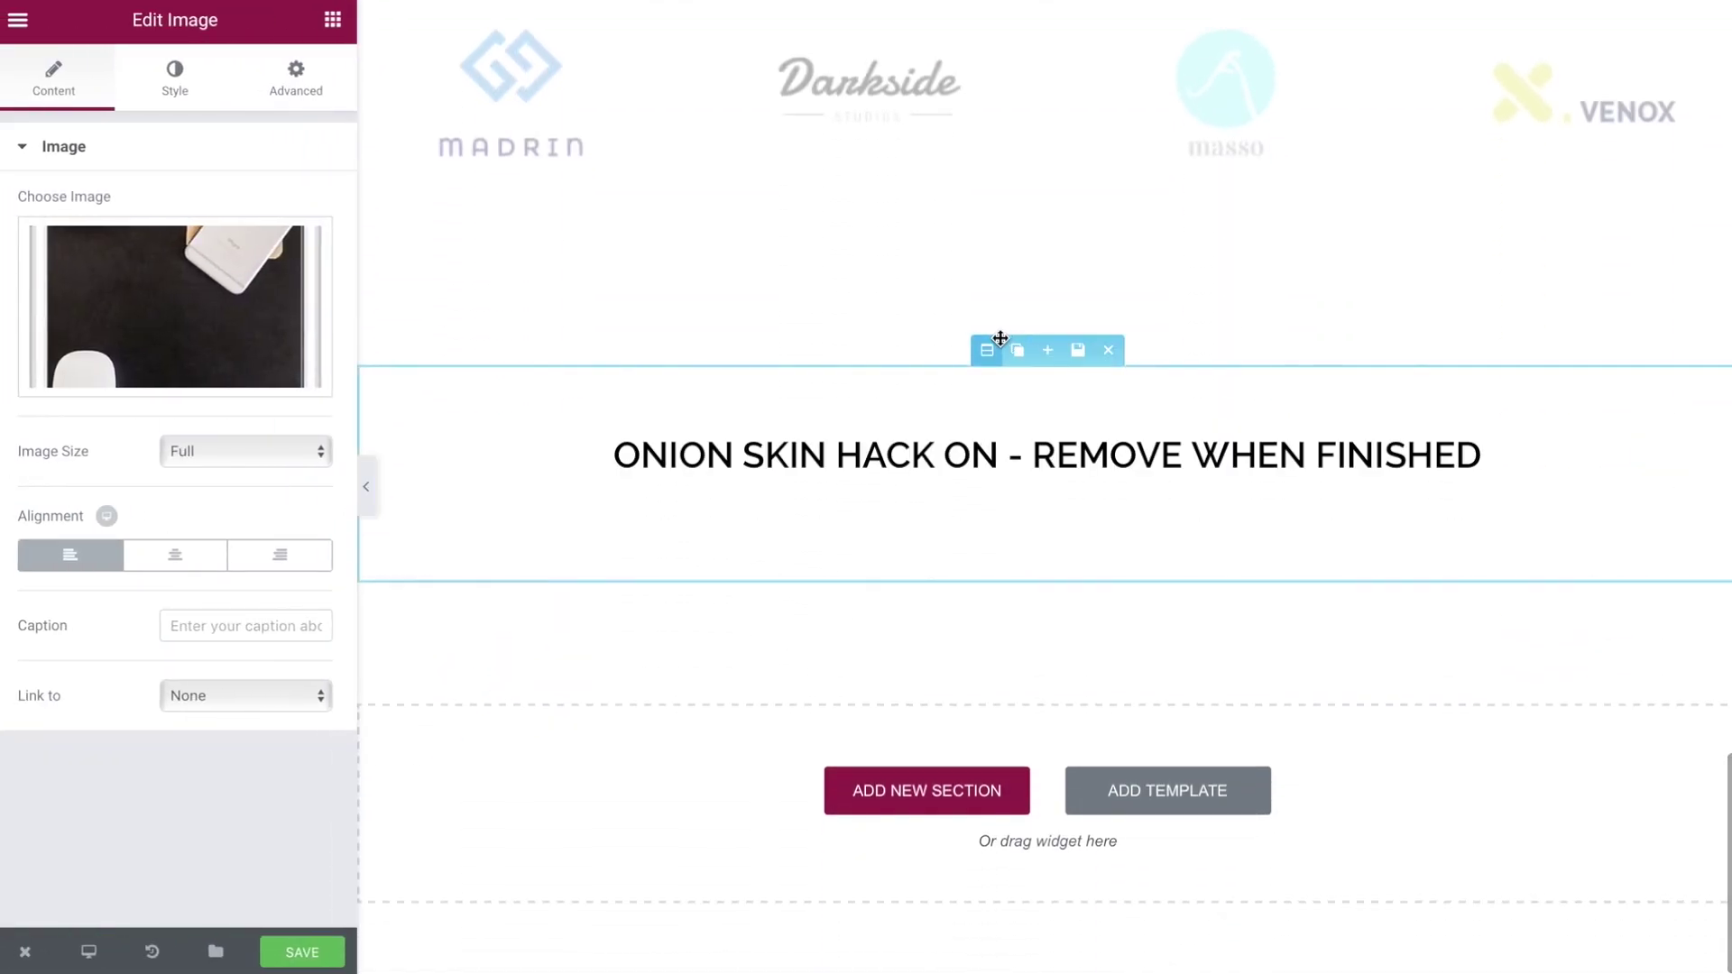
Step: Show the onion-skin section's Advanced settings in a widened panel, with Custom CSS expanded
left_click(982, 349)
left_click(296, 78)
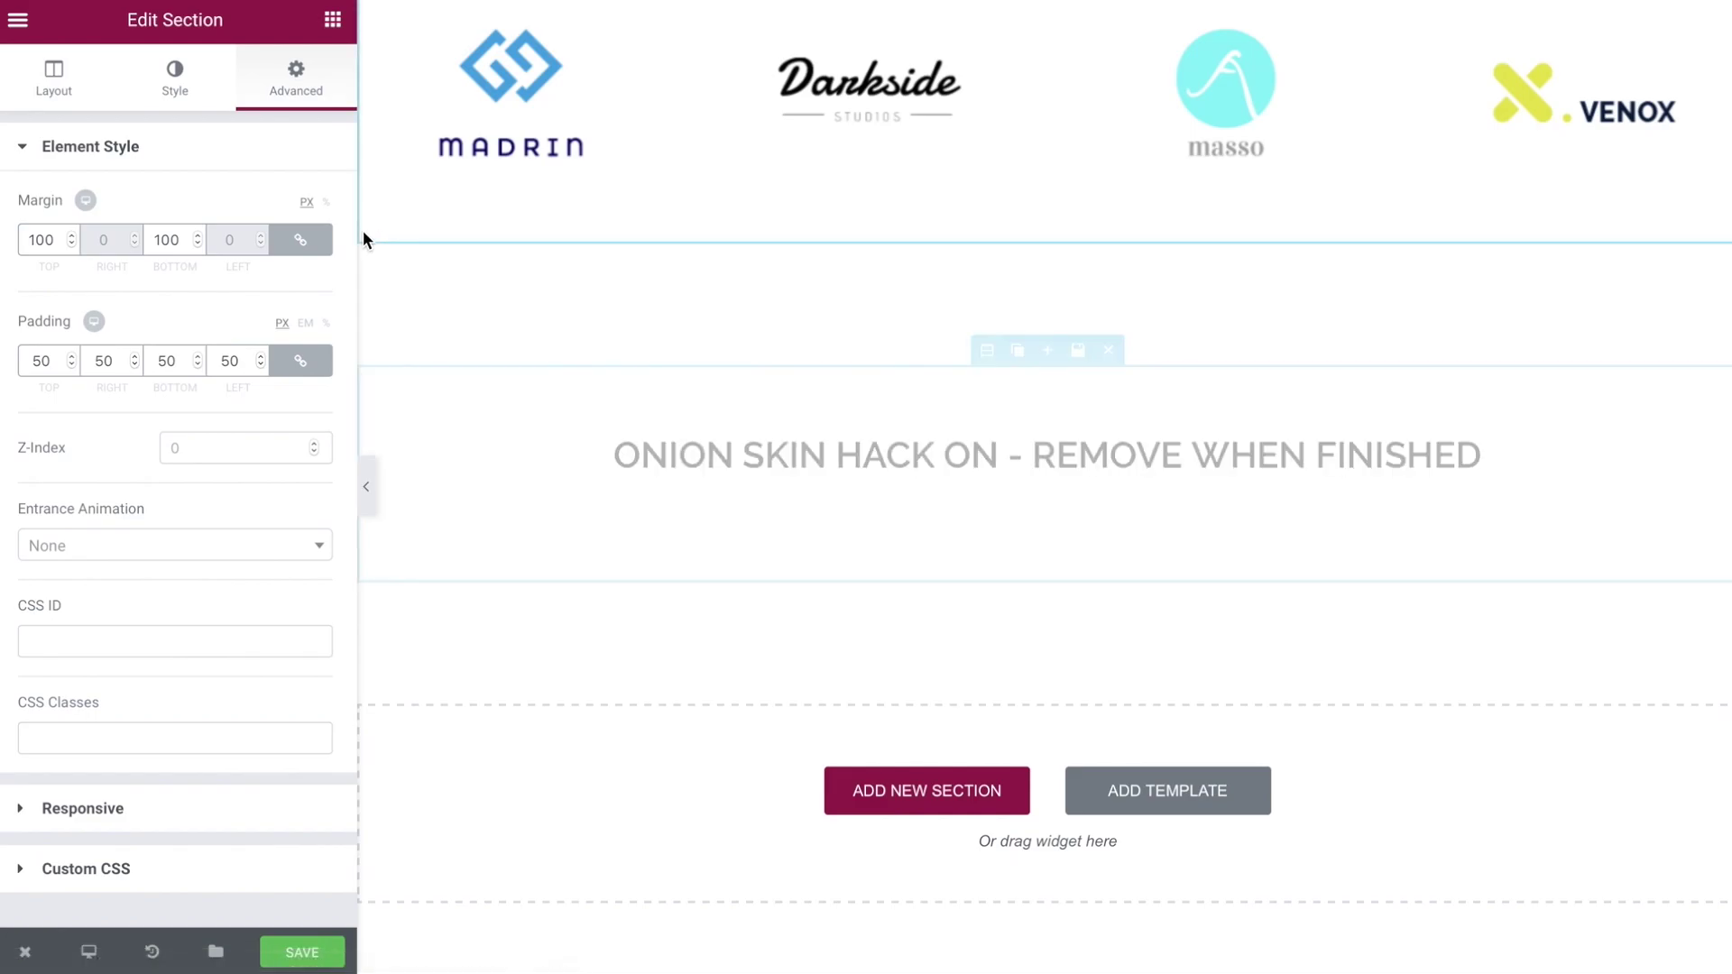
left_click_drag(359, 240, 716, 280)
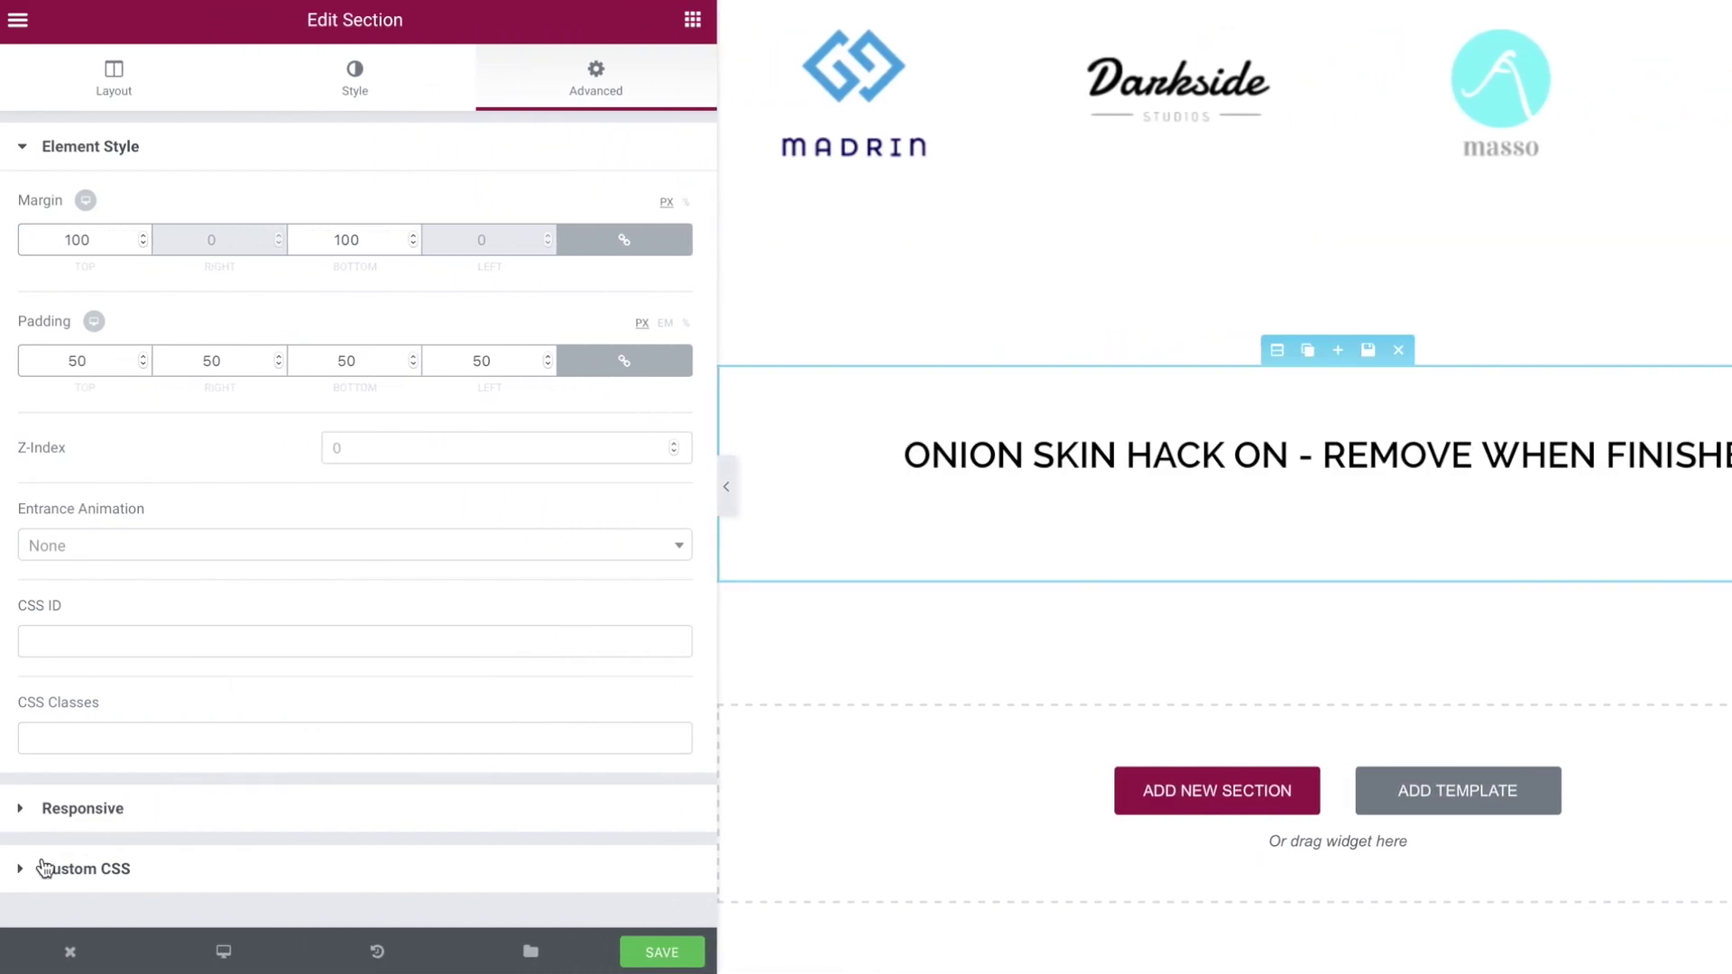
left_click(44, 870)
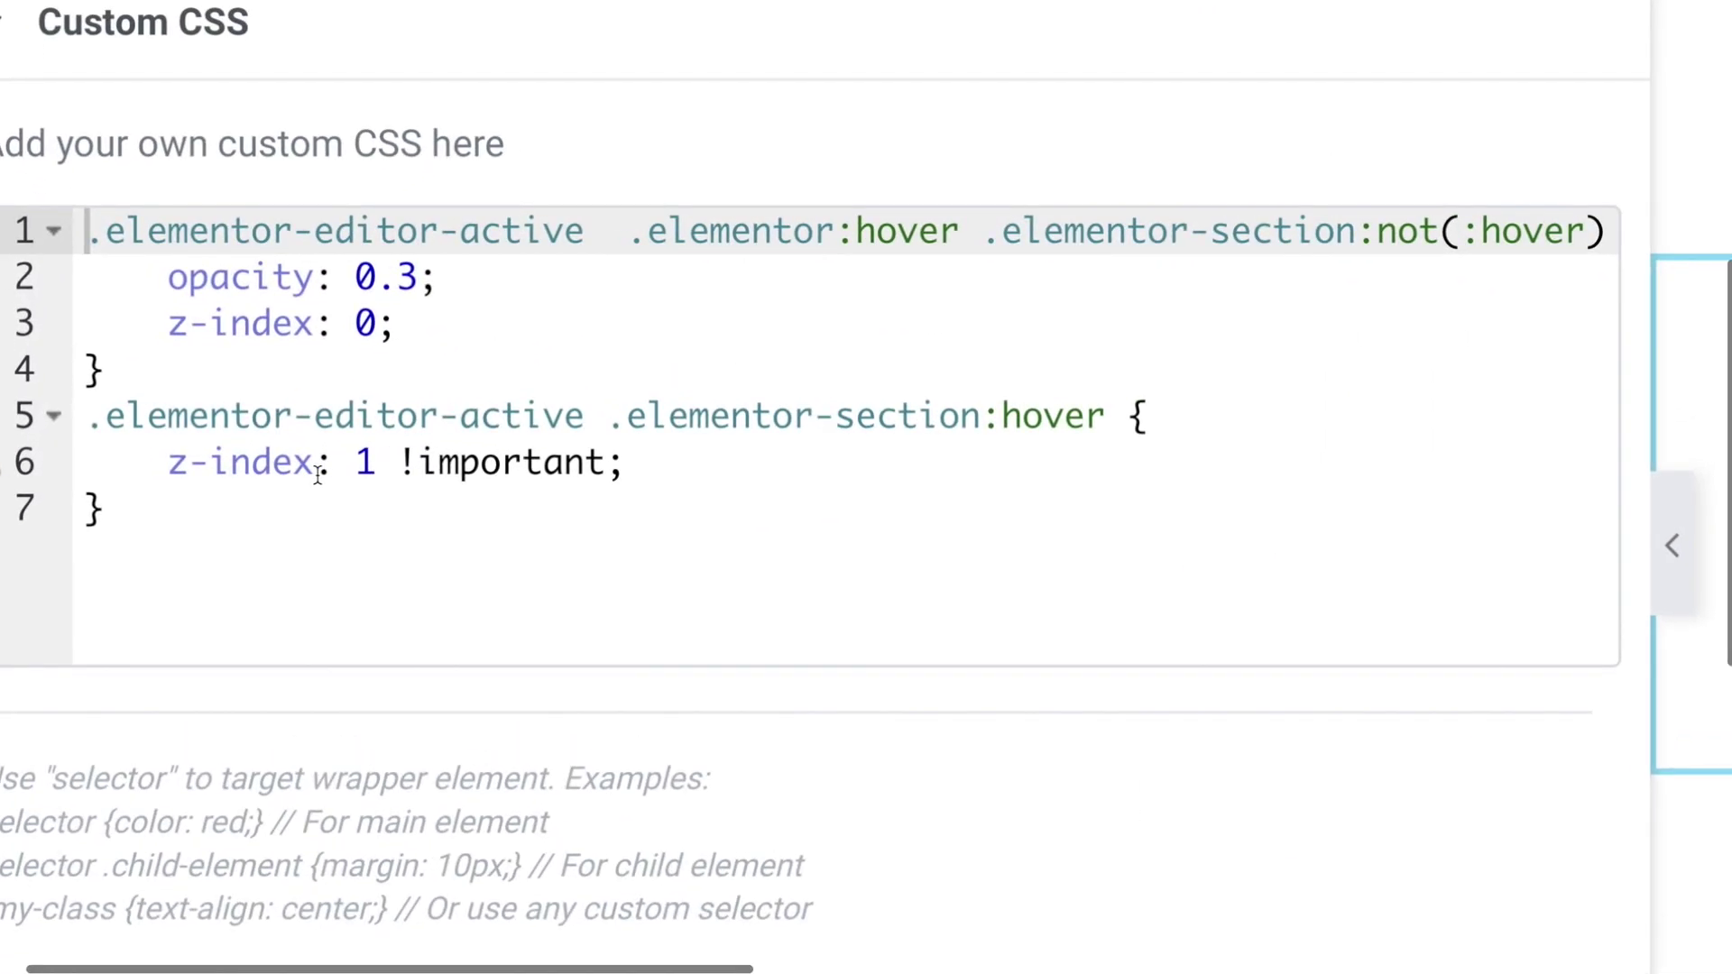